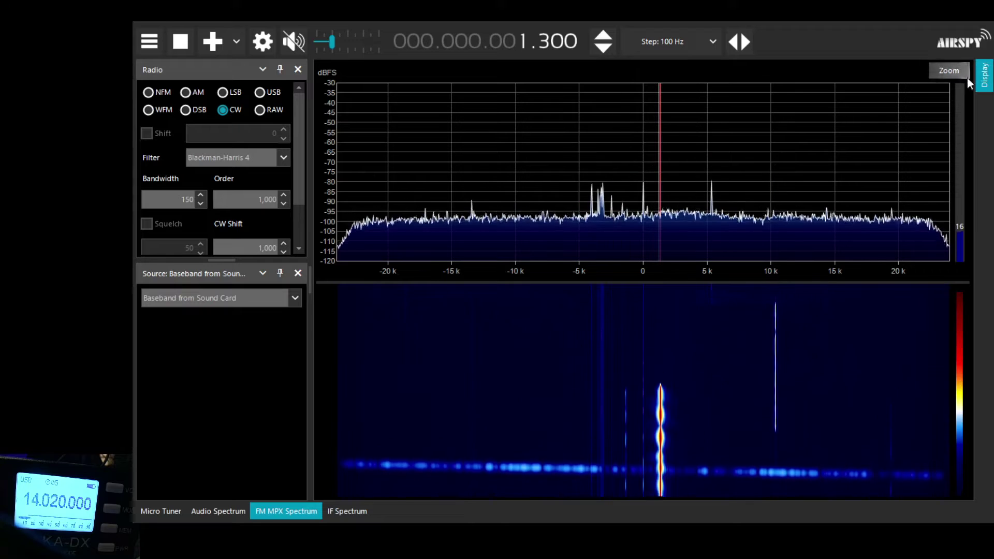
Step: Receive the CW carrier at 1.300 kHz in CW mode with a 150 Hz filter
mouse_move(956, 73)
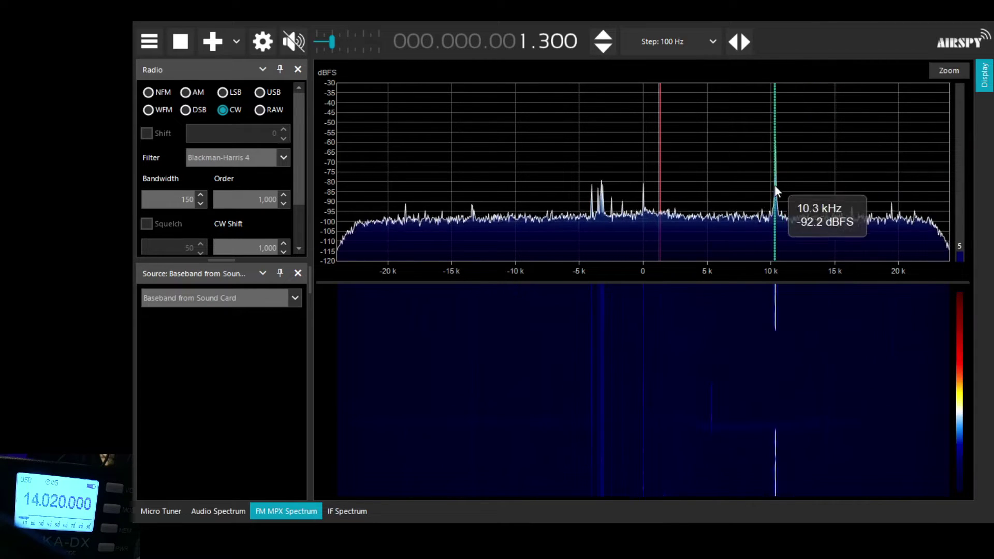
Step: Turn up the volume and retune across the carriers near 10.4, 5.5 and -2.5 kHz
left_click(776, 195)
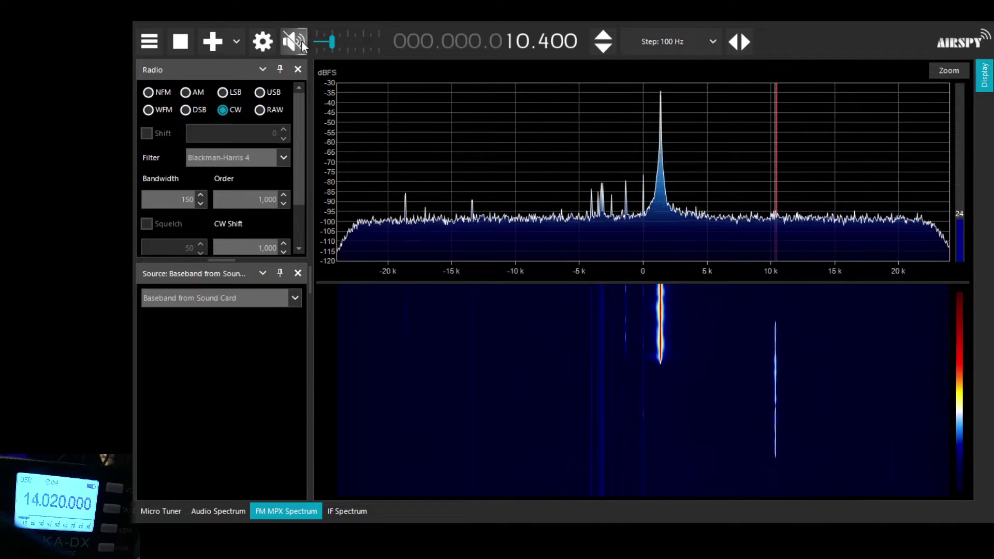
left_click_drag(332, 43, 335, 43)
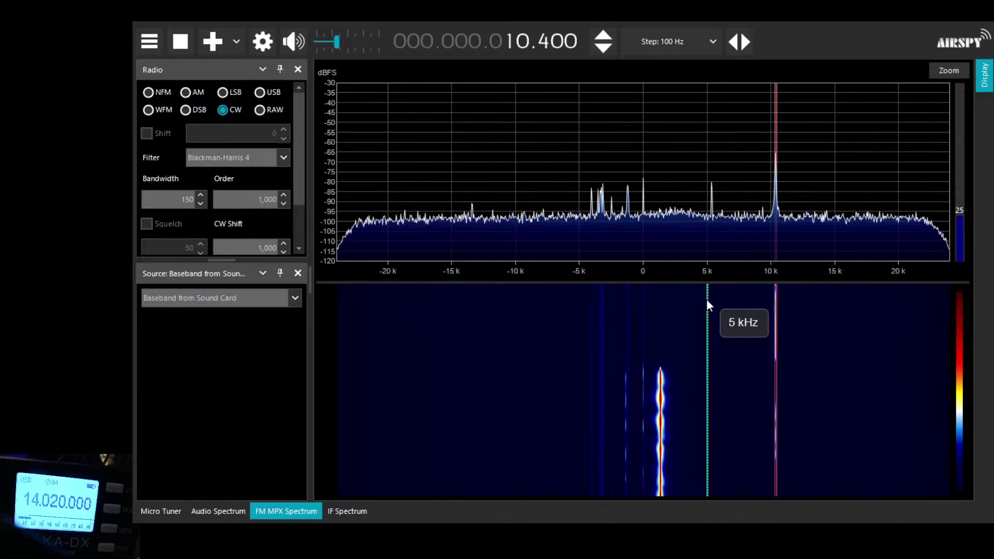
left_click(713, 237)
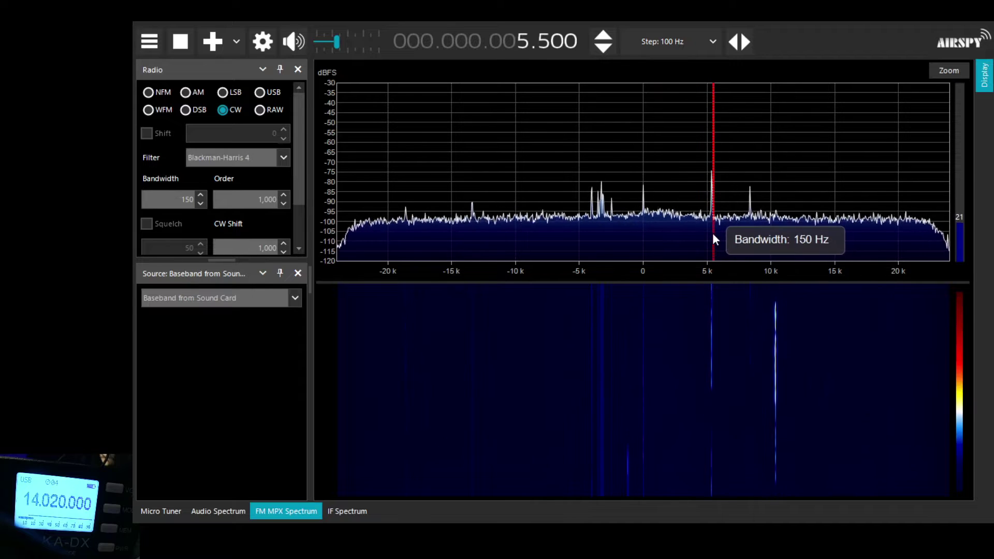
left_click(611, 231)
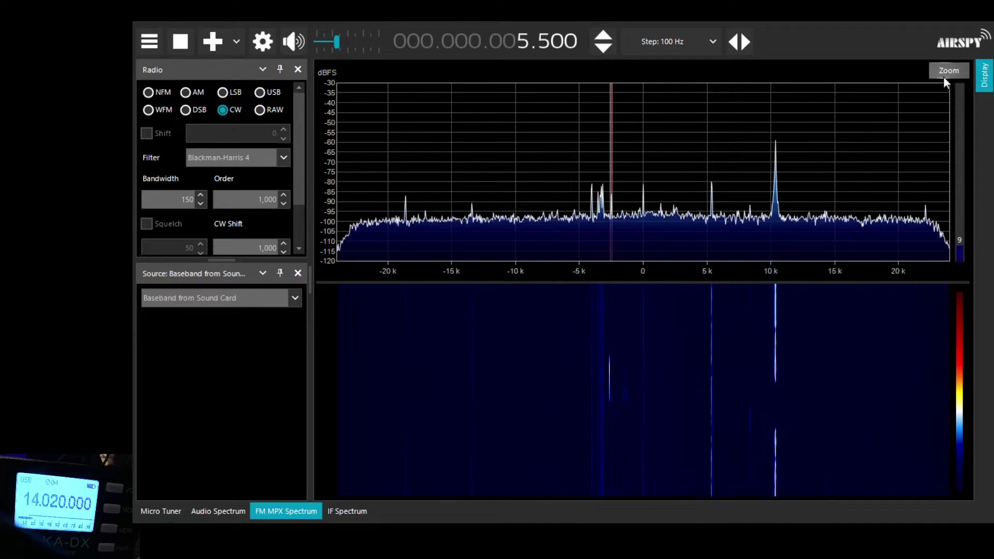
Step: Zoom the spectrum in and move the tuning from 1.3 kHz to the strong carrier near -5.1 kHz
mouse_move(945, 89)
scroll(947, 160, "up", 5)
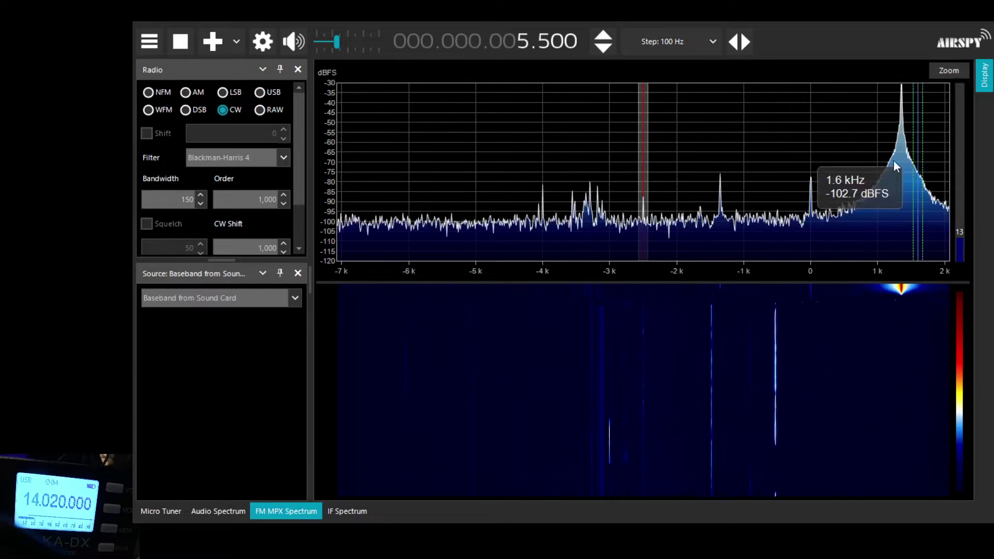
left_click(902, 192)
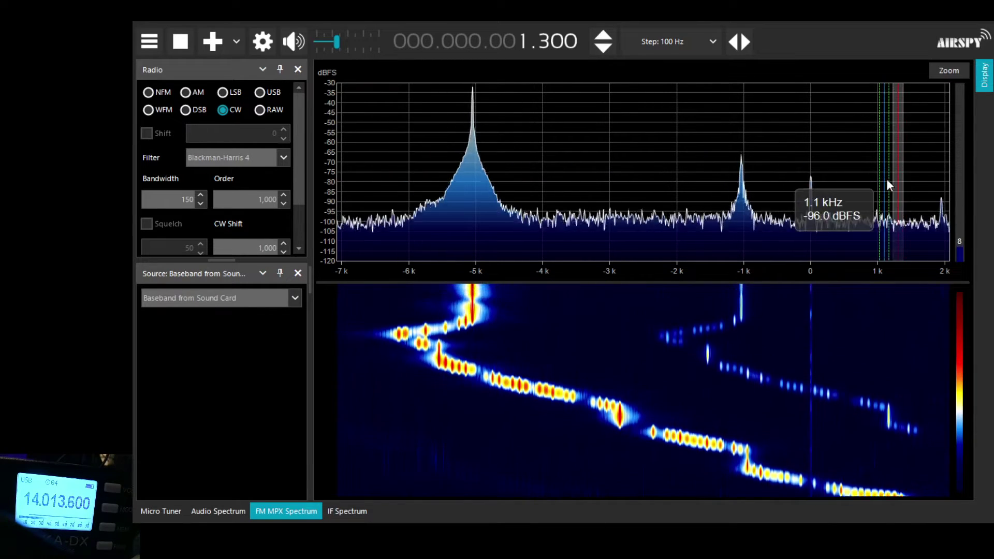
mouse_move(887, 181)
left_mouse_down()
mouse_move(614, 164)
mouse_move(472, 209)
left_mouse_up()
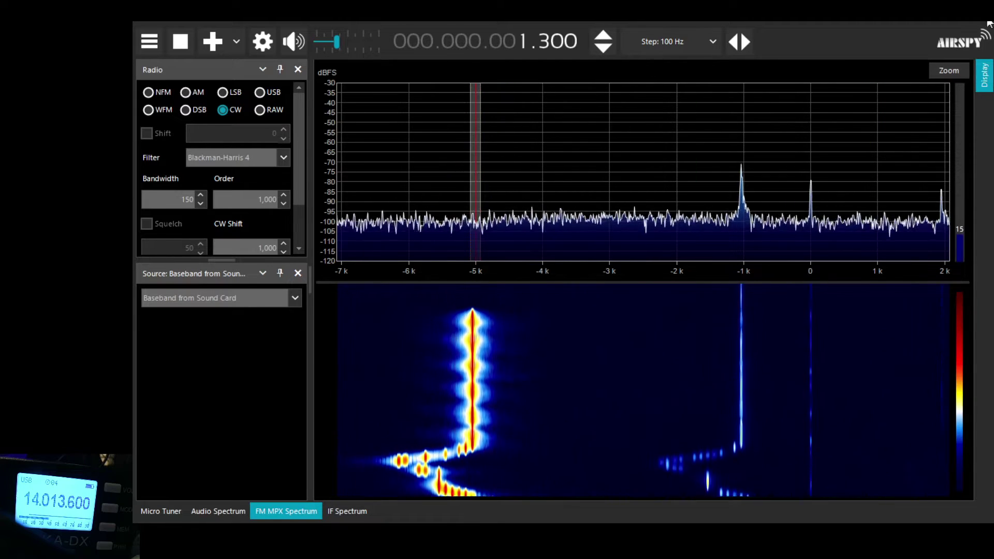
Step: Set the zoom to about -17…+7 kHz and retune via 4 kHz back to -5 kHz
left_click(950, 70)
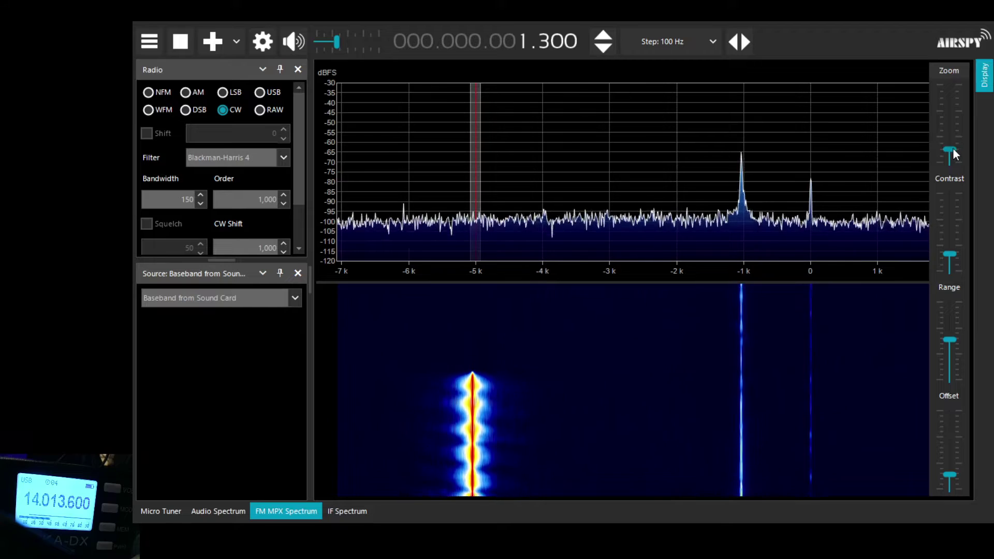
left_click_drag(953, 149, 951, 170)
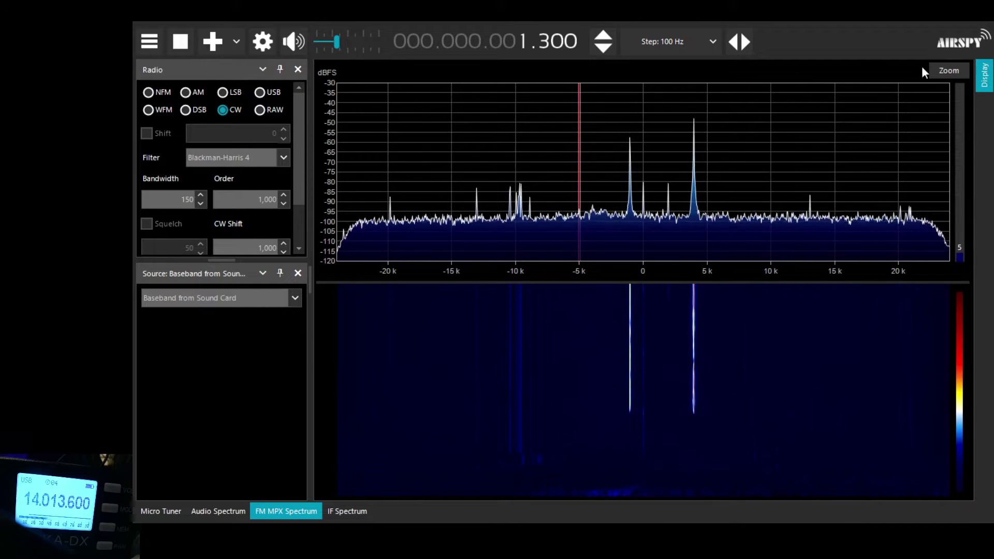
mouse_move(939, 68)
mouse_move(950, 168)
left_mouse_down()
mouse_move(949, 147)
mouse_move(950, 157)
left_mouse_up()
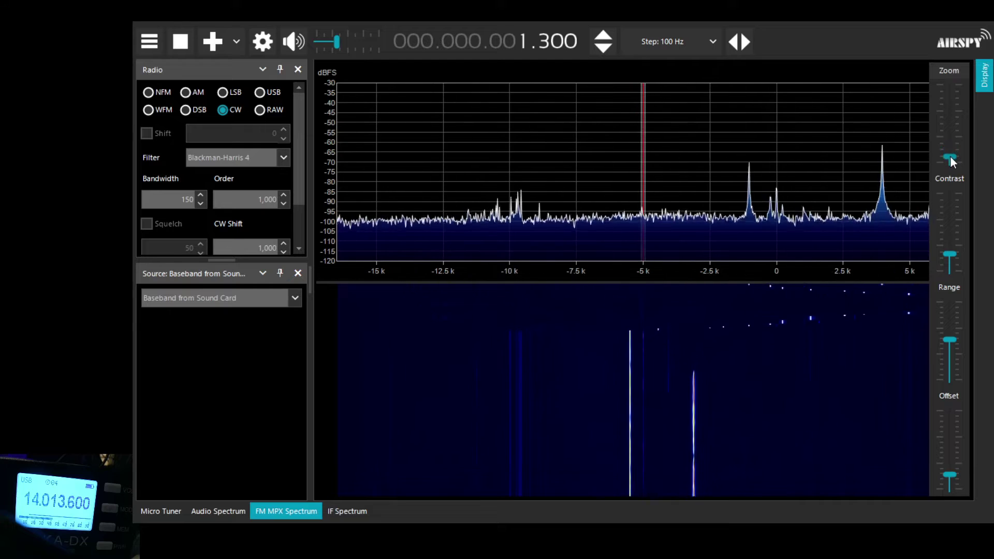
left_click(884, 188)
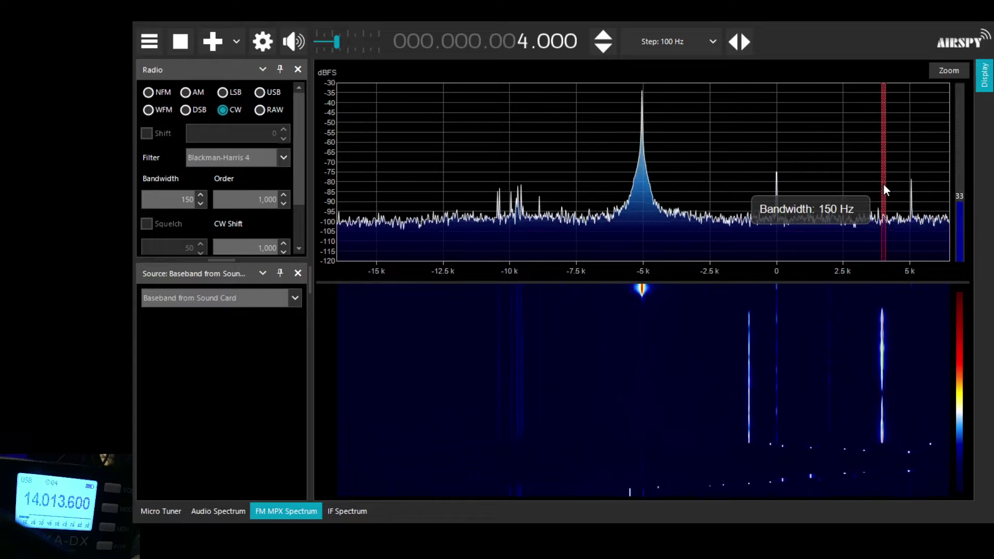
left_click(642, 189)
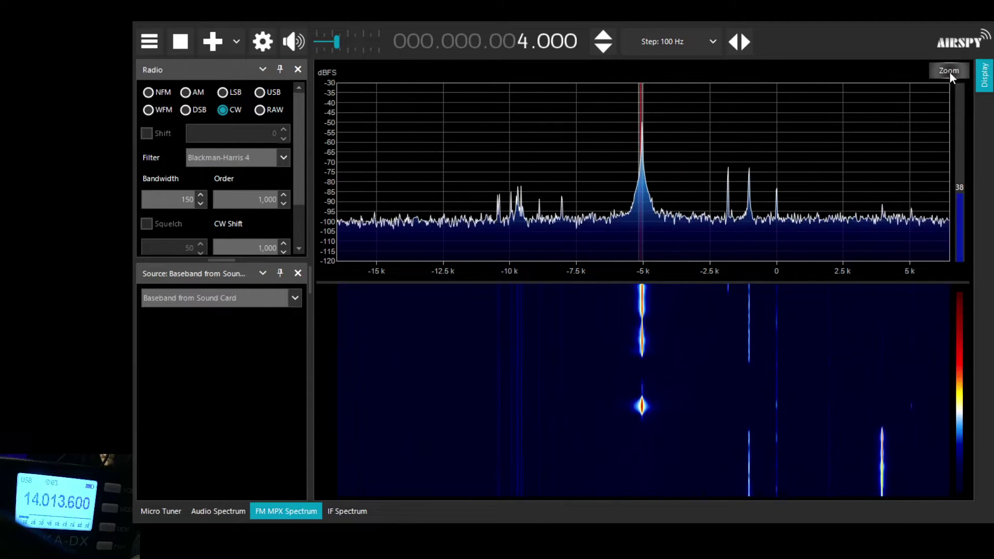
Step: Raise the waterfall contrast and limit the spectrum range to -30…-100 dBFS
mouse_move(950, 71)
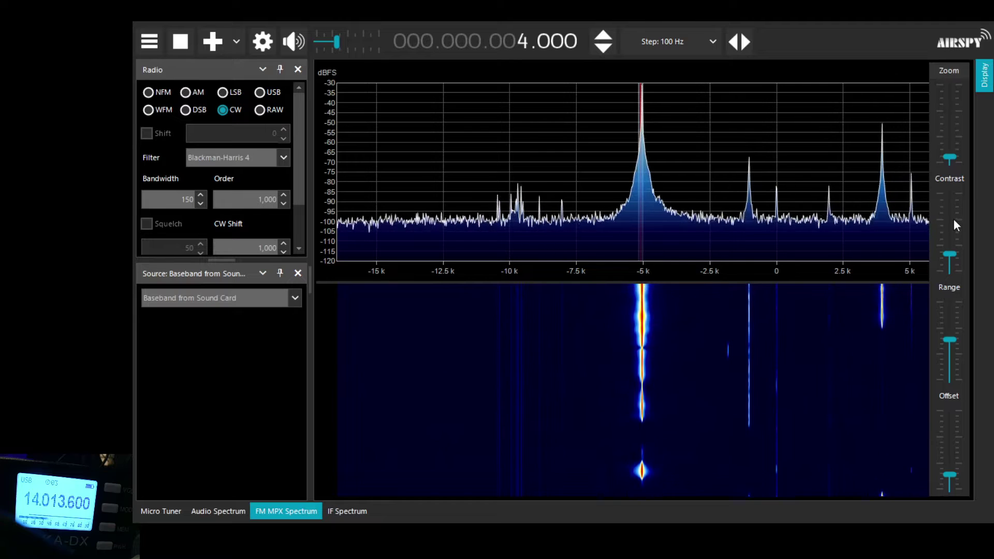
left_click_drag(947, 243, 946, 225)
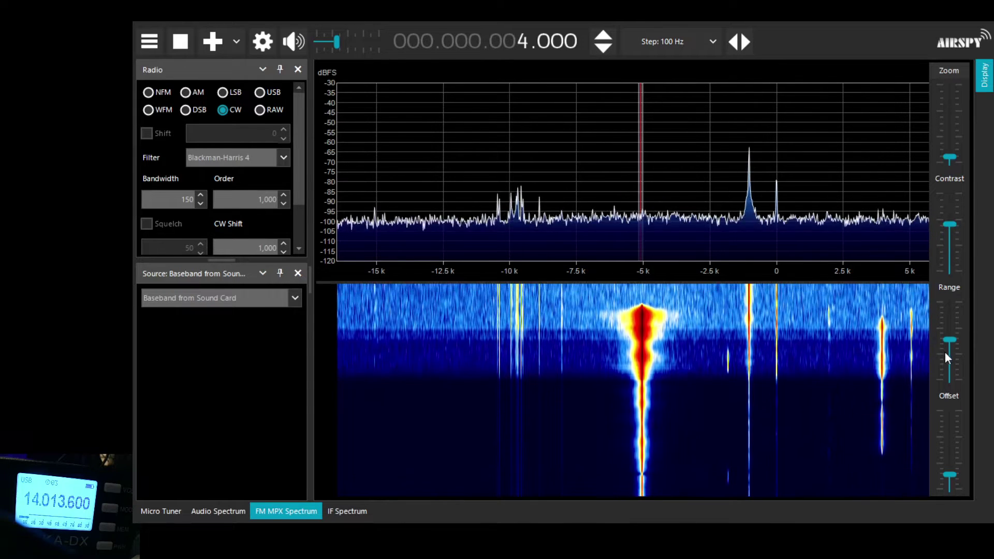
left_click_drag(949, 337, 951, 347)
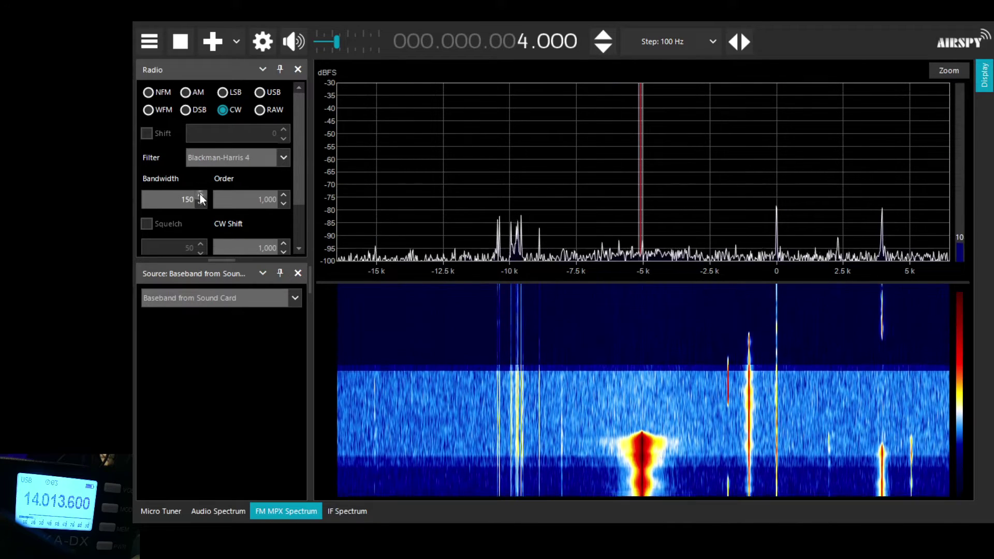
Step: Widen the CW filter to 300 Hz, tune the carrier near -1 kHz, then mute the audio
left_click(201, 195)
left_click(200, 194)
left_click(200, 194)
left_click(200, 194)
left_click(200, 194)
left_click(200, 194)
left_click(201, 195)
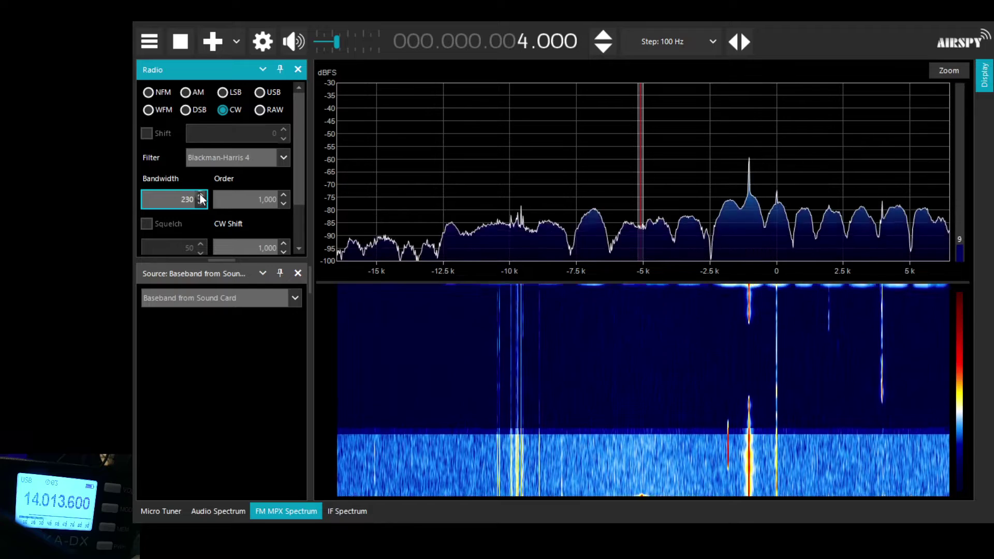
left_click(200, 195)
left_click(200, 195)
left_click(200, 194)
left_click(201, 195)
left_click(201, 195)
left_click(200, 196)
left_click(200, 196)
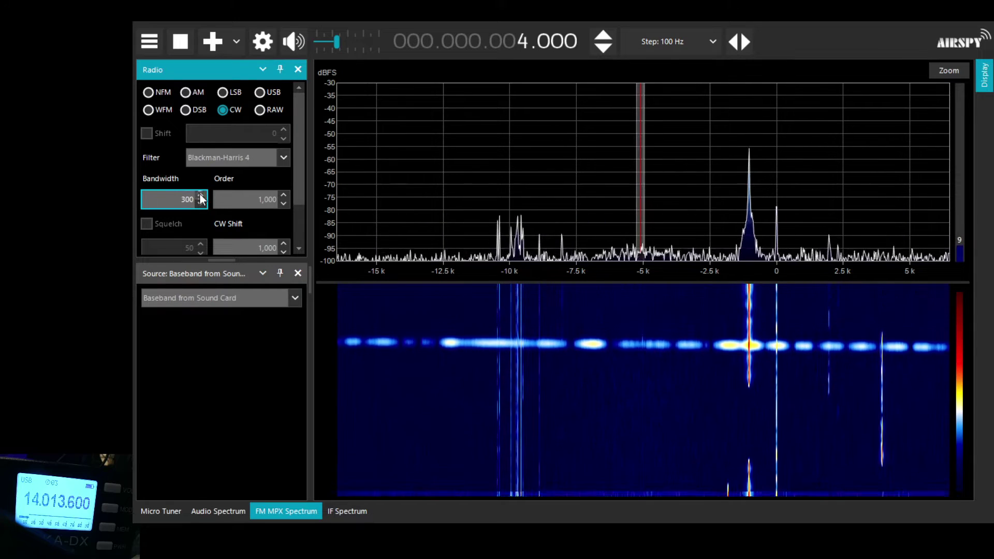
left_click(750, 242)
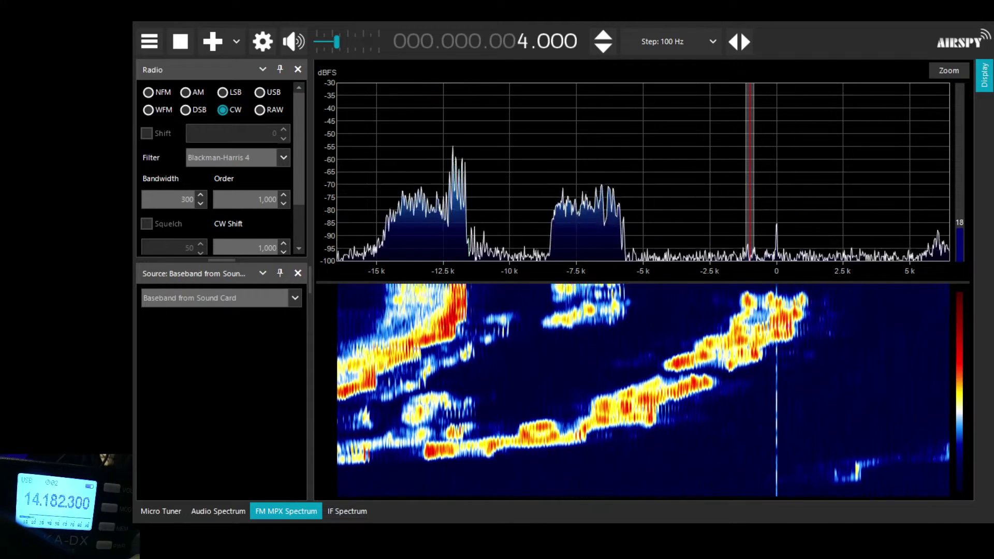
left_click(293, 33)
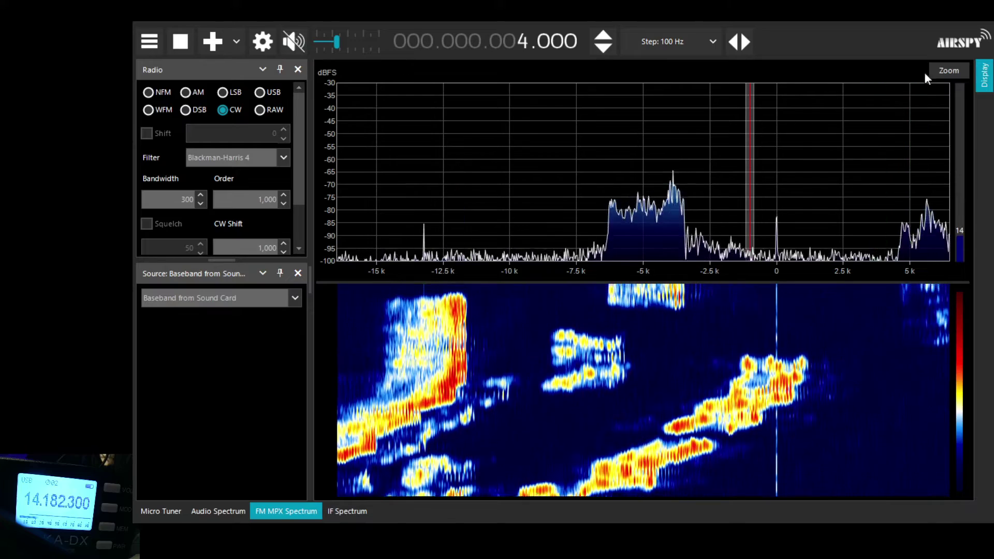
Step: Zoom out to the full ±24 kHz, switch to LSB, tune the -11.5 kHz signal and unmute
left_click_drag(952, 71, 951, 166)
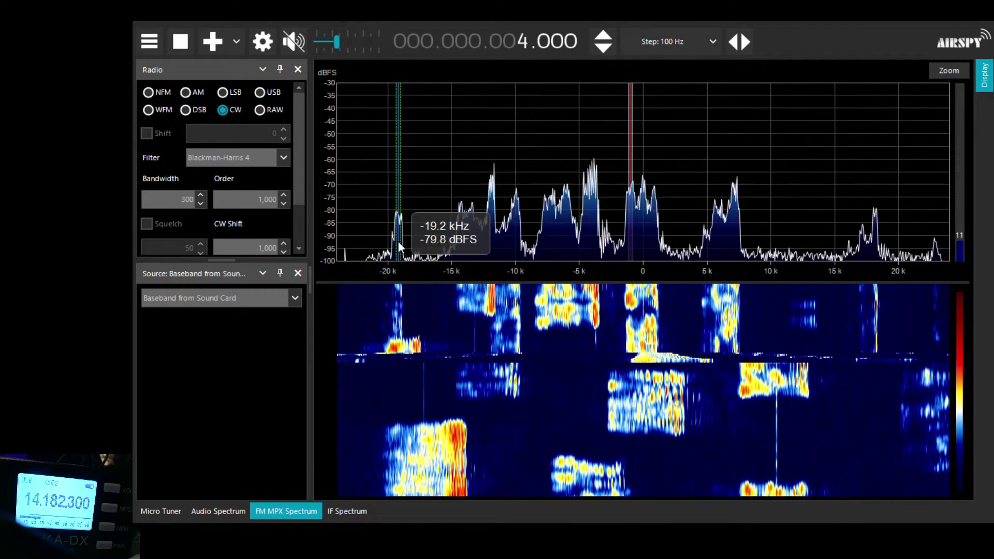
mouse_move(398, 241)
left_mouse_down()
mouse_move(428, 244)
mouse_move(441, 232)
left_mouse_up()
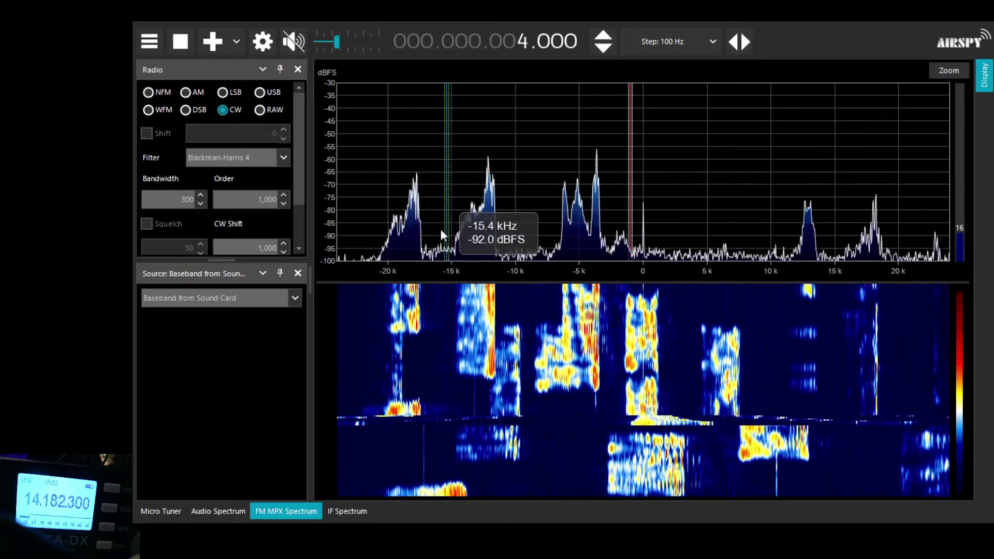
left_click(225, 91)
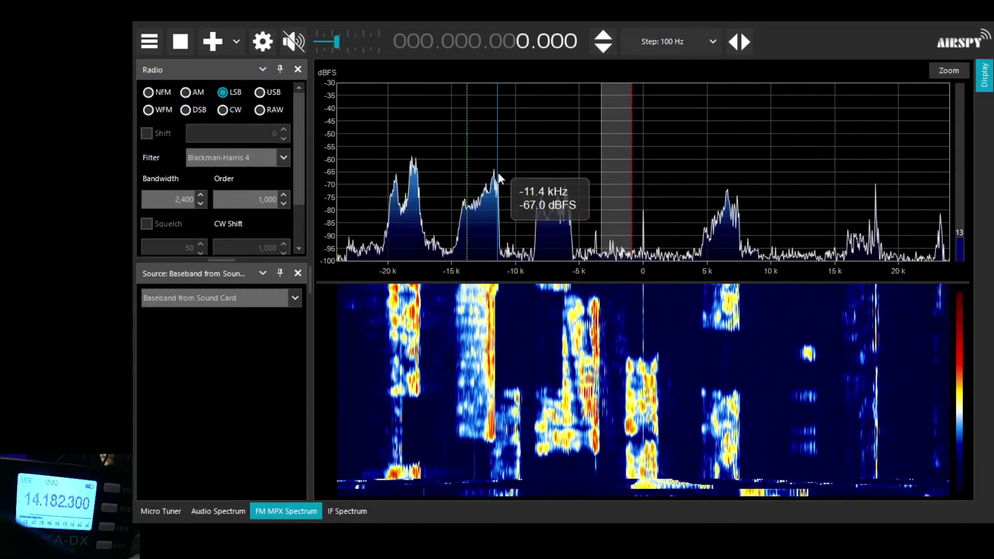
left_click(494, 206)
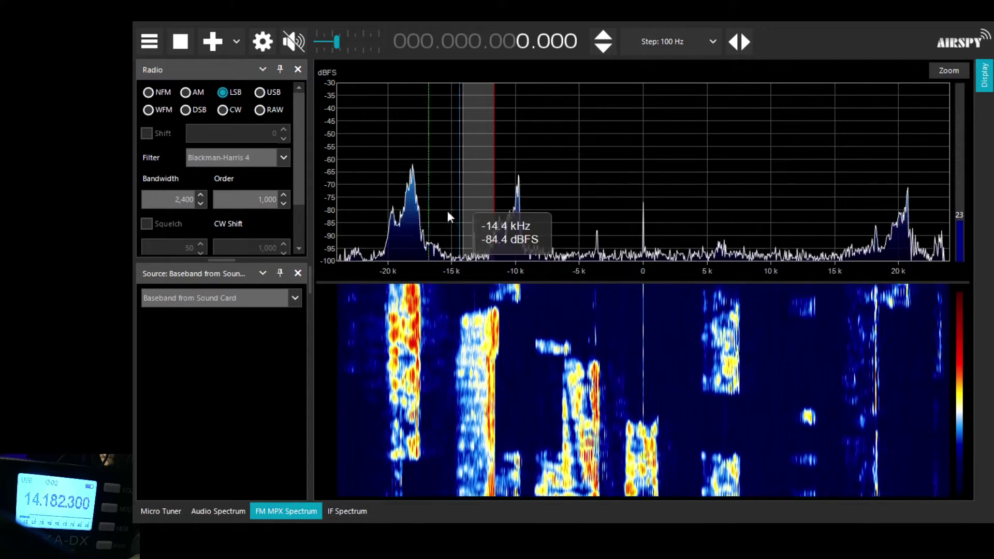
left_click(291, 43)
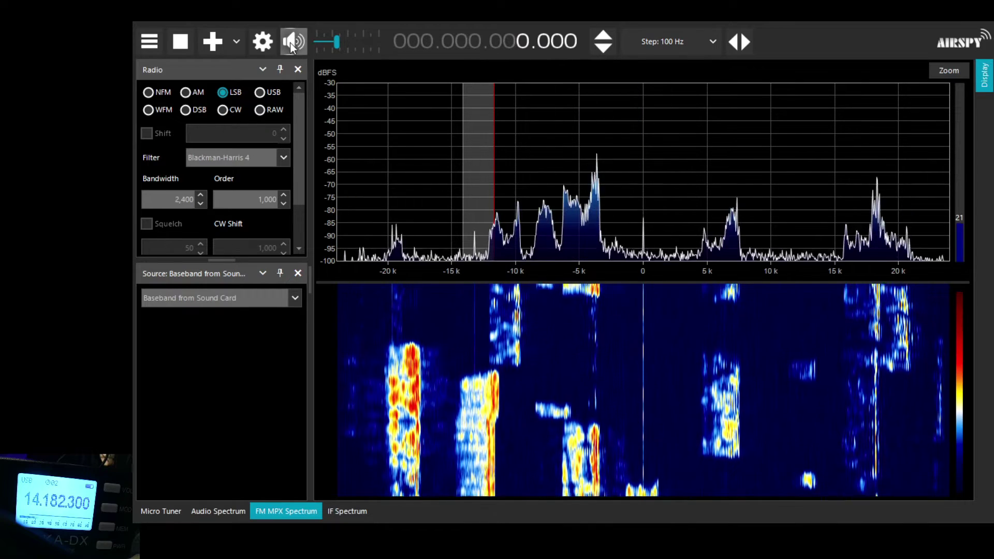
Step: Sample the SSB signals near -3.6, -11.4, -17 and 20.8 kHz
left_click(596, 211)
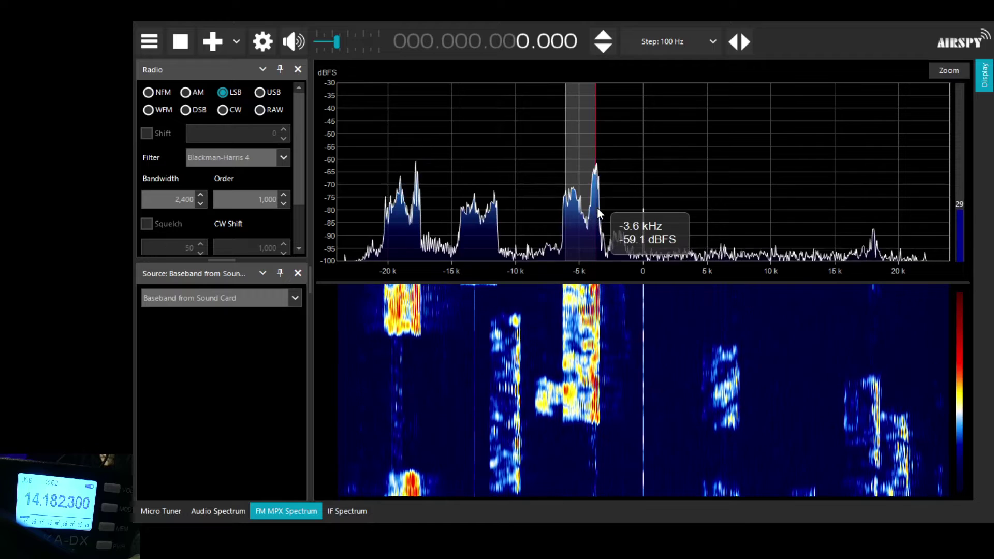
left_click(496, 215)
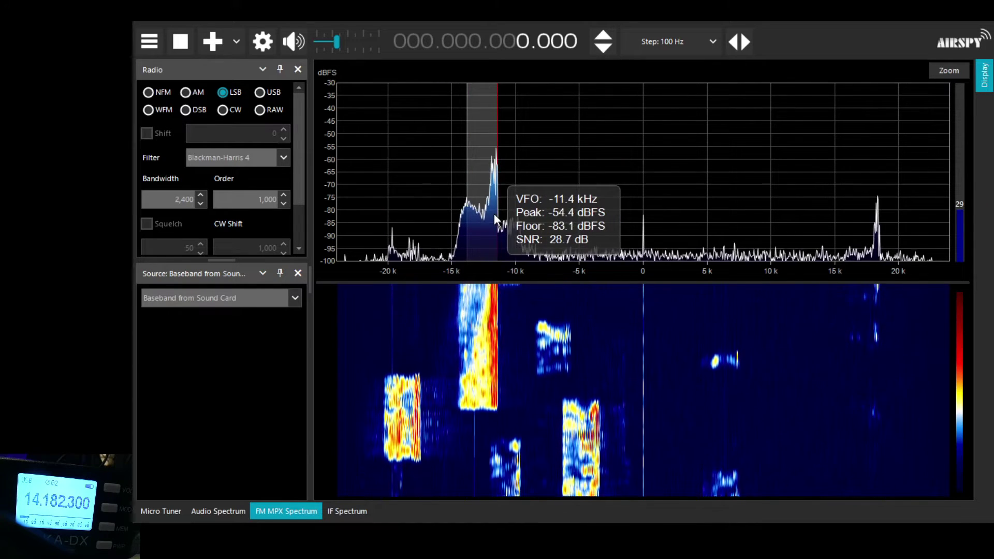
scroll(494, 215, "down", 3)
scroll(494, 214, "up", 4)
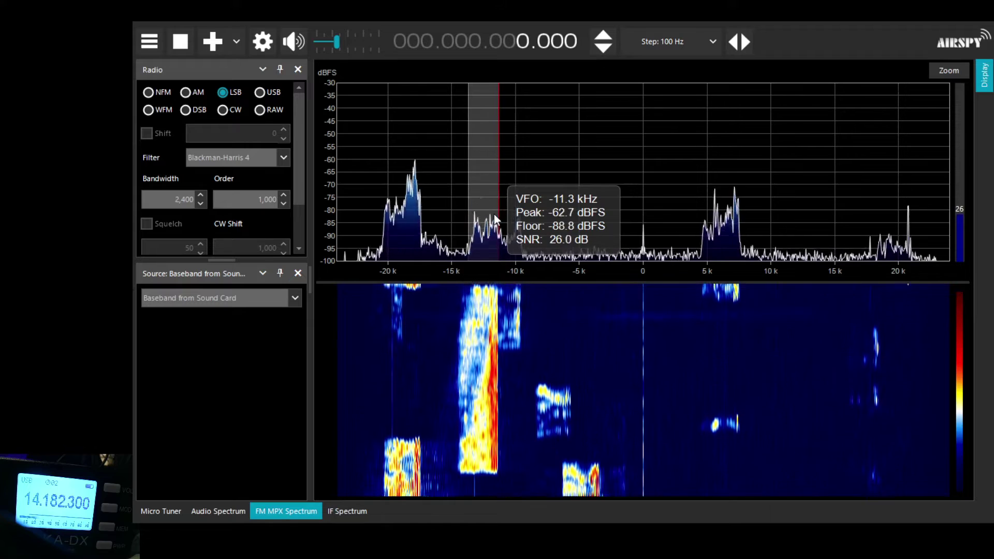
left_click(420, 233)
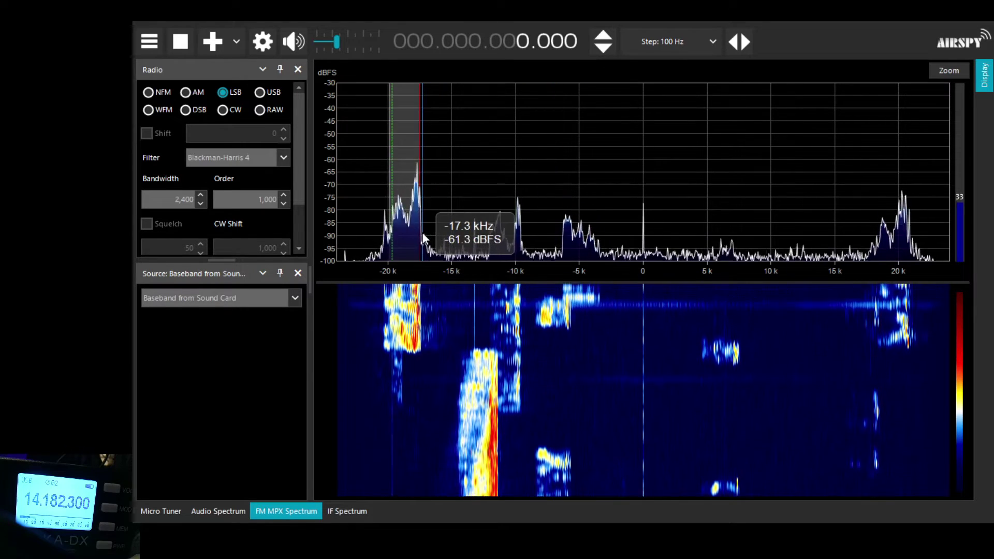
left_click(909, 251)
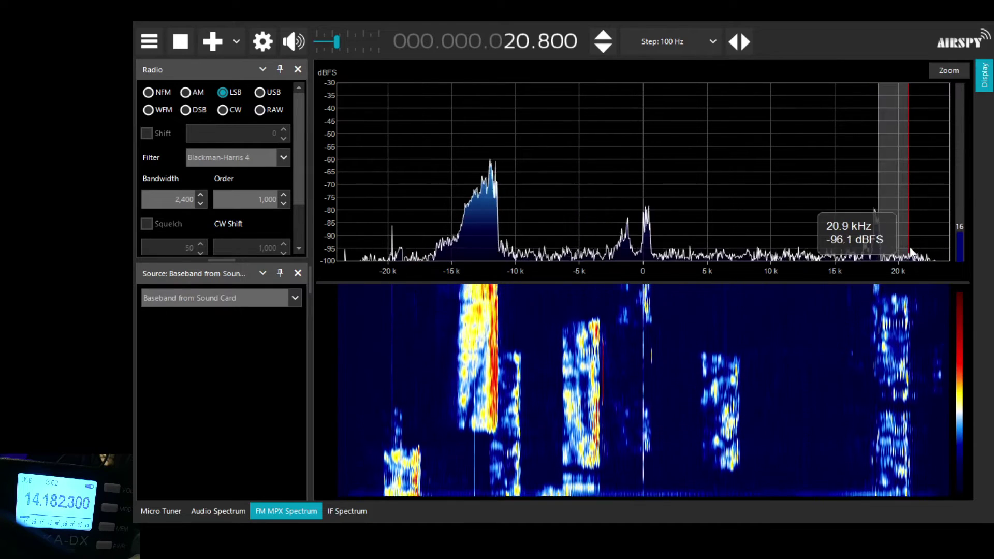
Step: From about 1 kHz, step the VFO down with the mouse wheel to the signal near -20 kHz
left_click(658, 248)
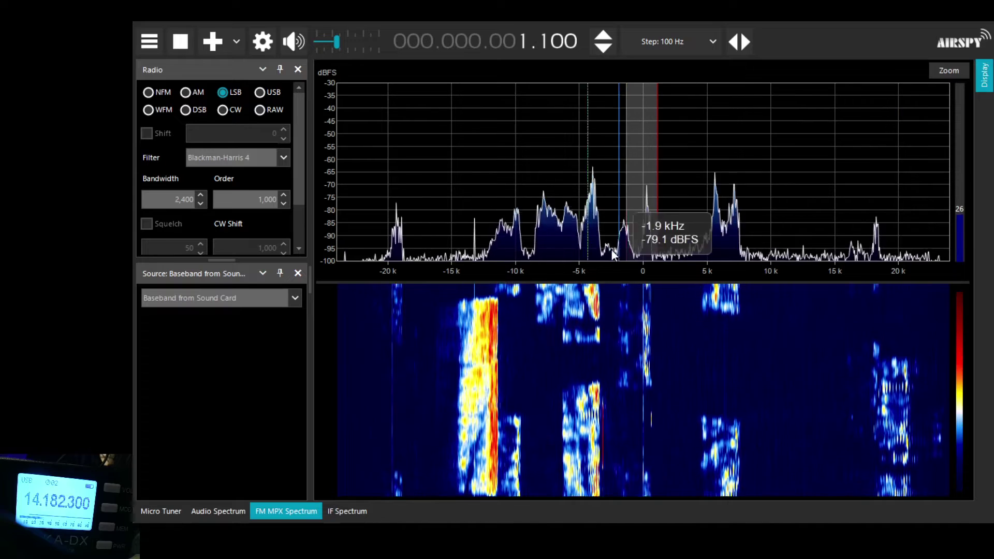
scroll(643, 245, "up", 4)
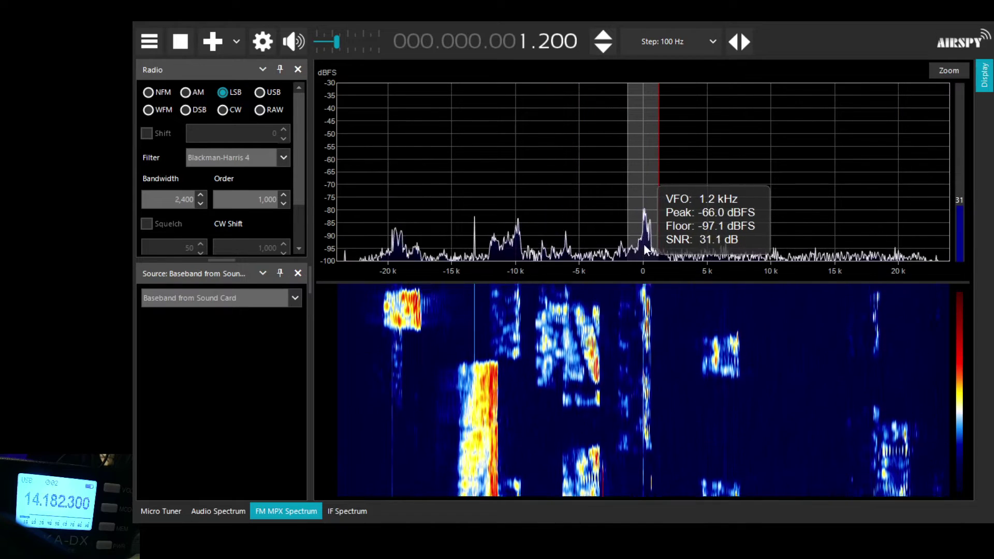
scroll(644, 244, "down", 2)
scroll(650, 228, "down", 3)
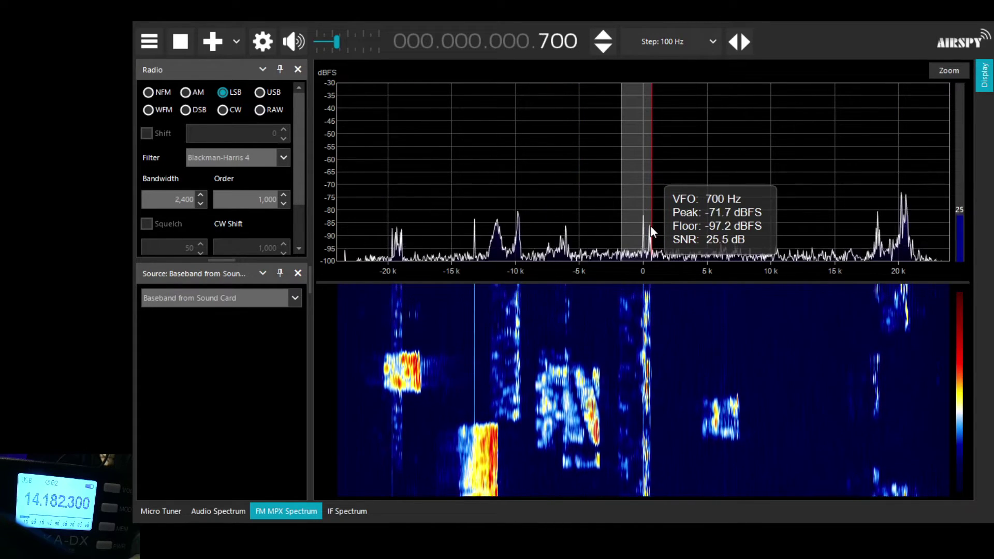
scroll(650, 225, "down", 20)
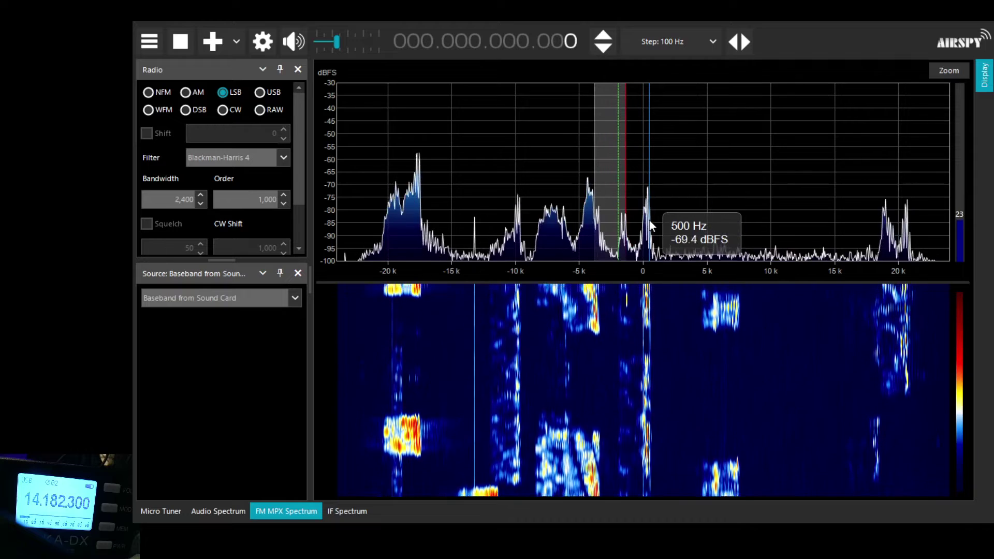
scroll(651, 222, "down", 2)
scroll(649, 220, "down", 10)
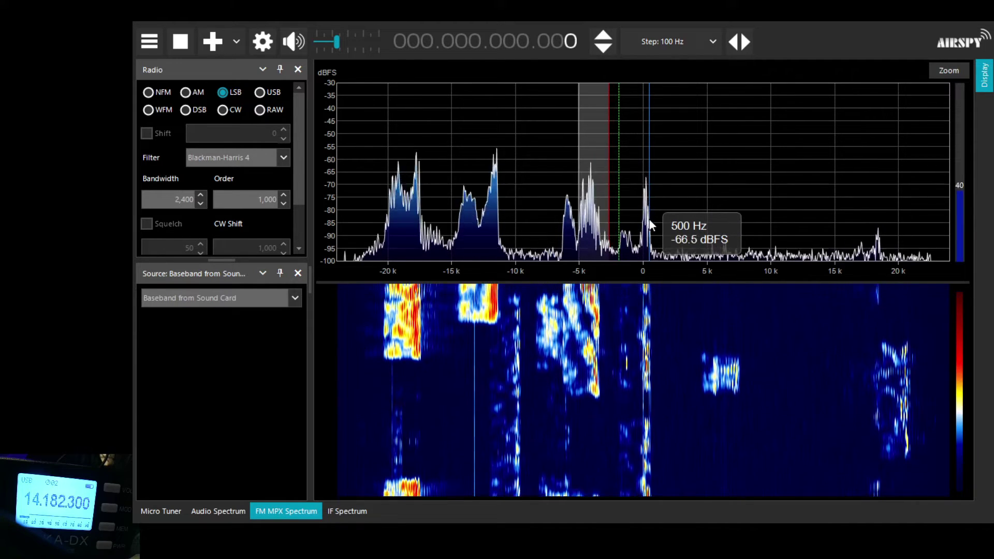
scroll(650, 218, "down", 2)
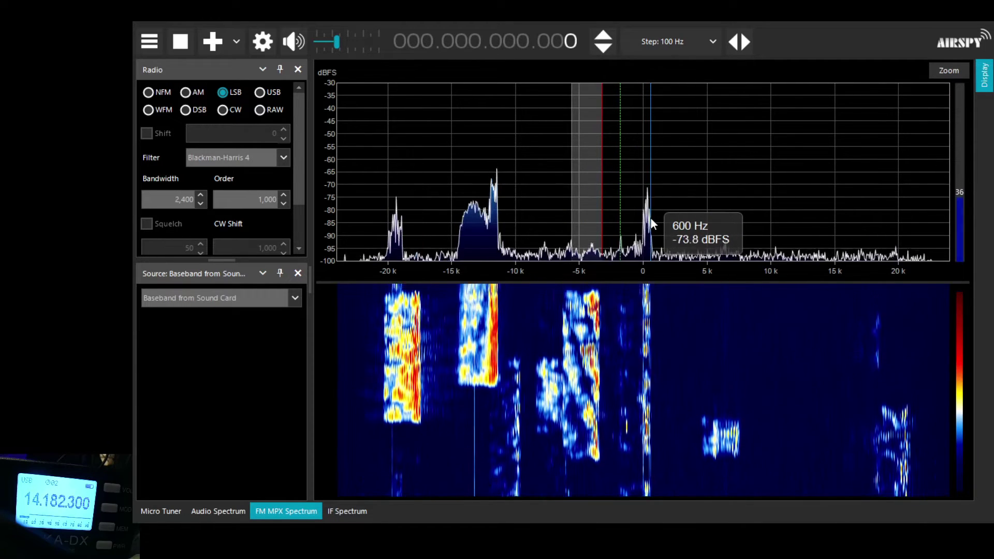
scroll(652, 223, "down", 20)
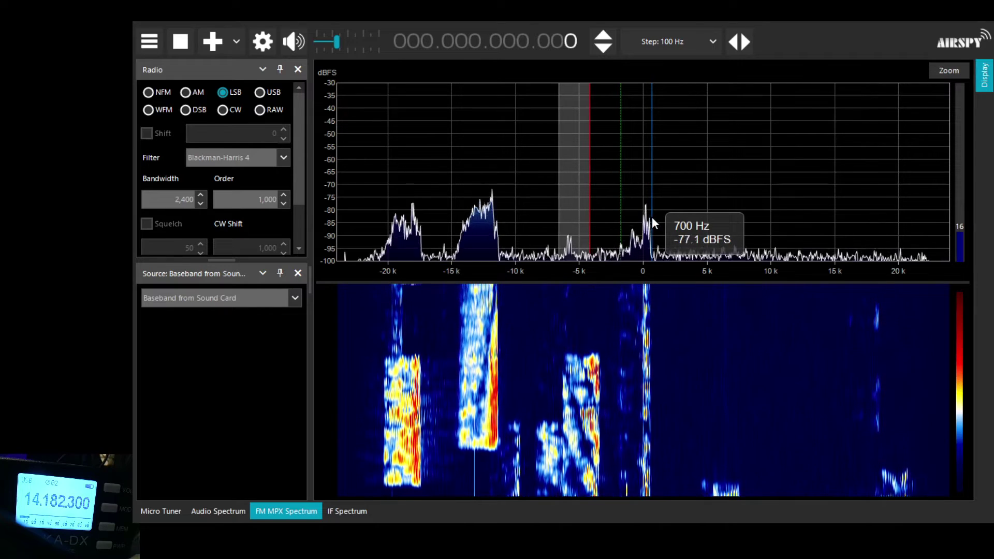
scroll(654, 212, "down", 20)
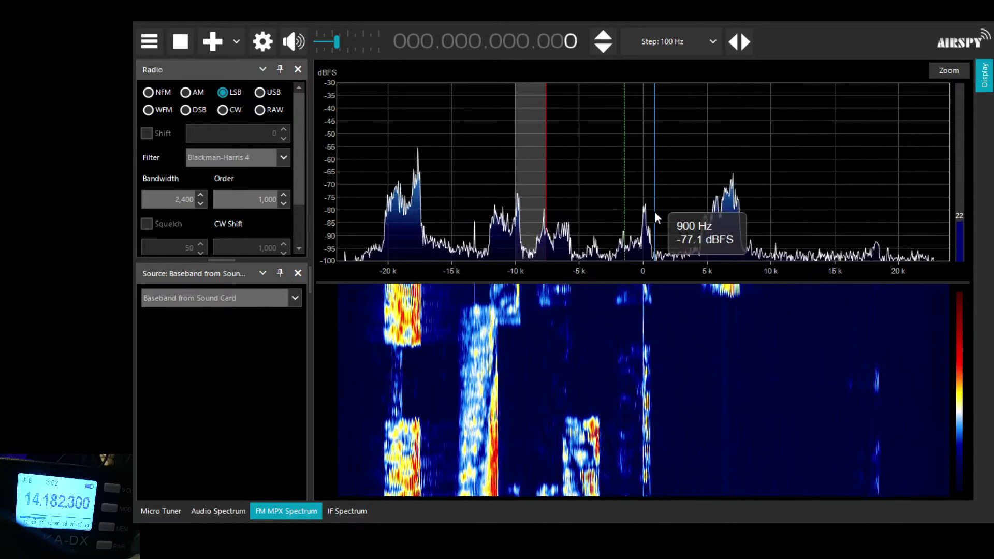
scroll(657, 209, "down", 8)
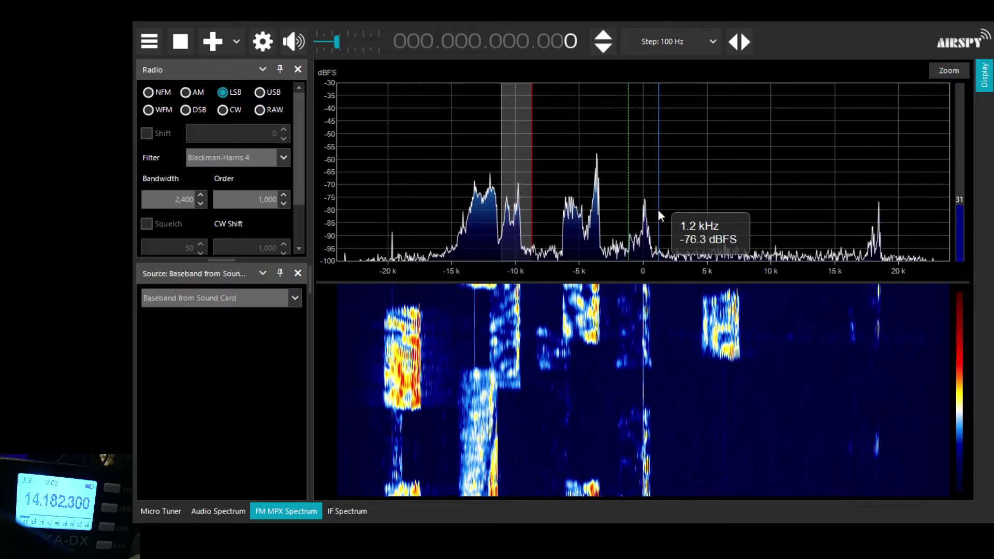
scroll(658, 209, "down", 10)
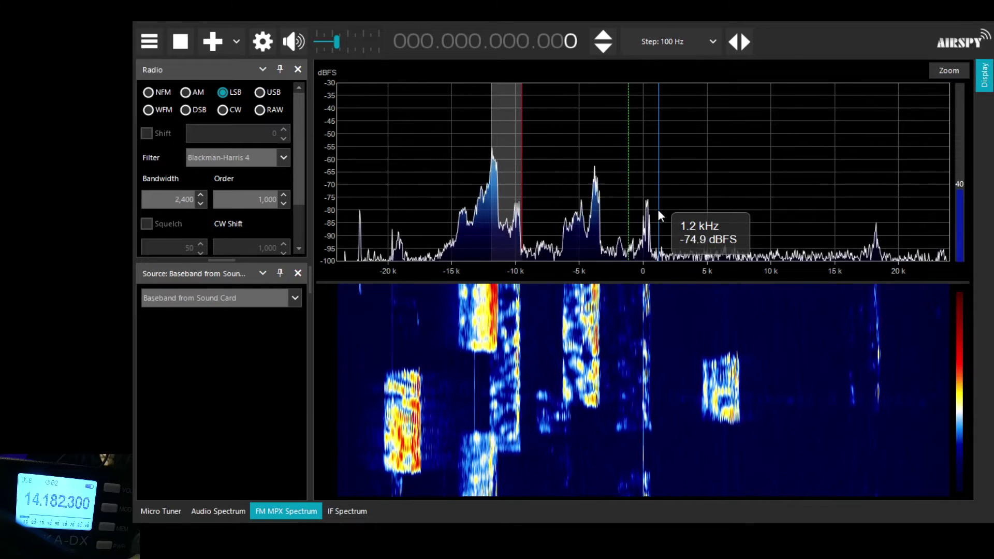
scroll(659, 208, "down", 14)
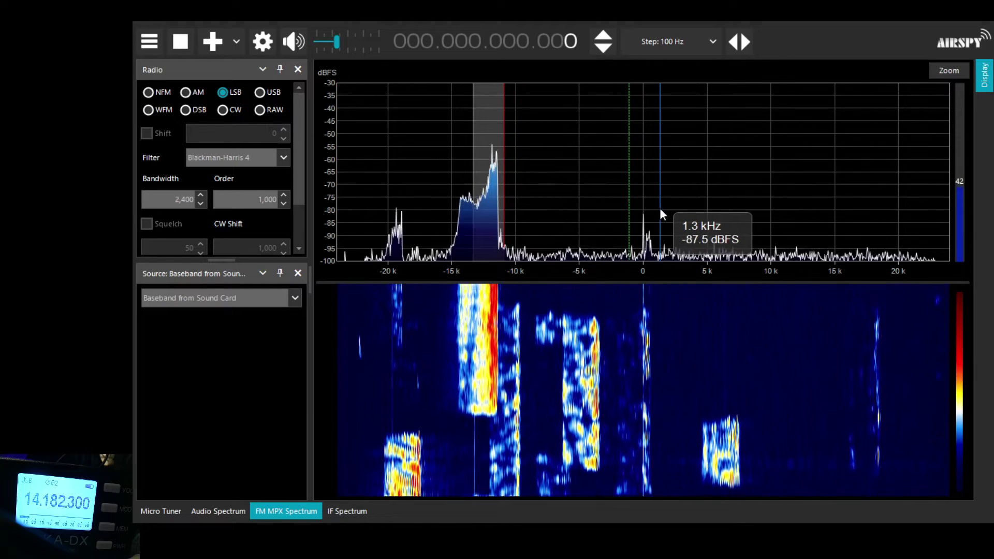
scroll(661, 207, "down", 3)
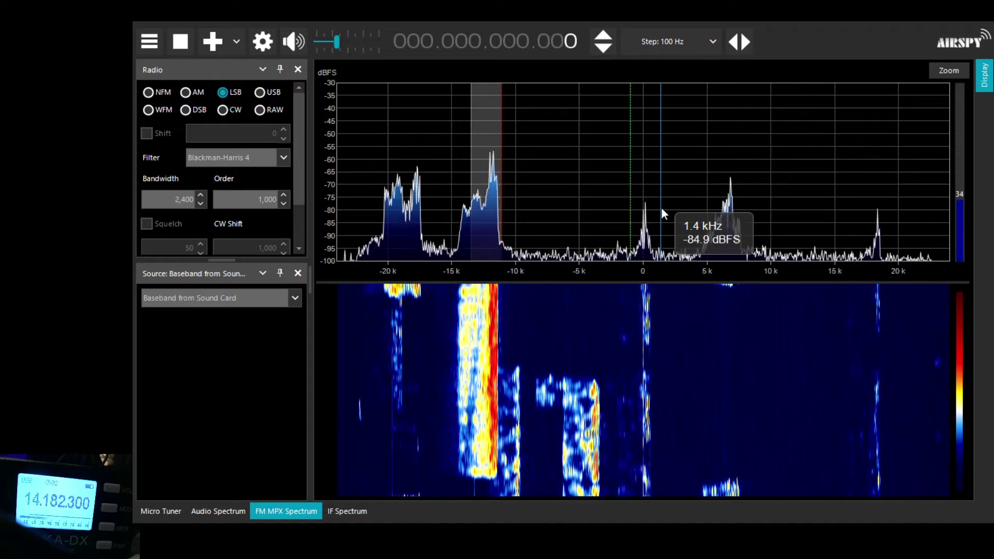
scroll(662, 210, "down", 20)
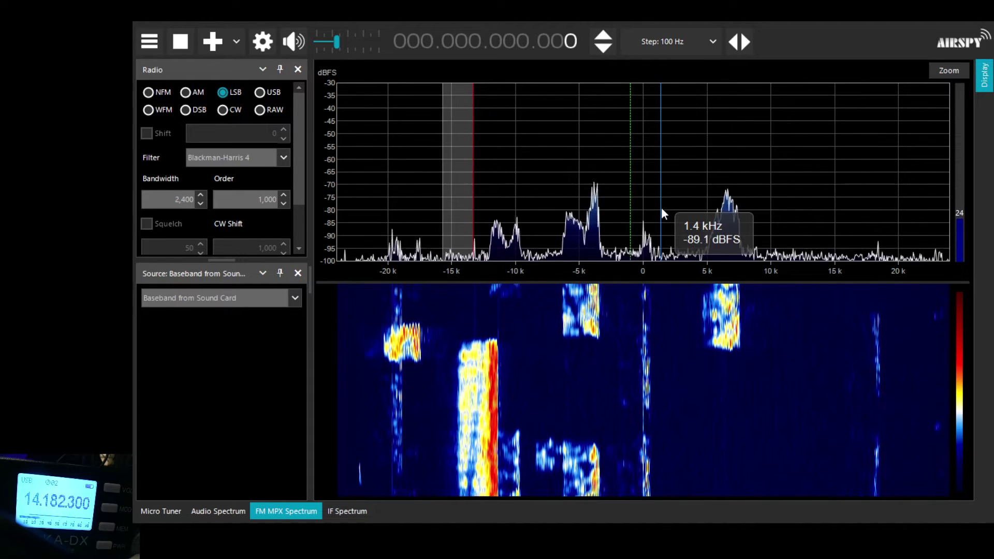
scroll(663, 209, "down", 20)
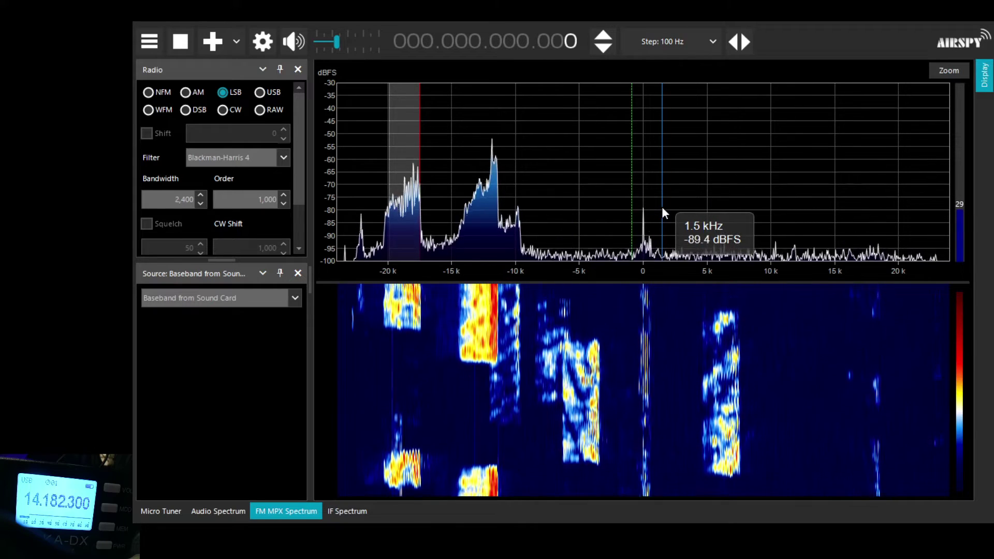
Step: Mute and unmute the audio, then set the LSB filter bandwidth to 1,940 Hz
left_click(299, 41)
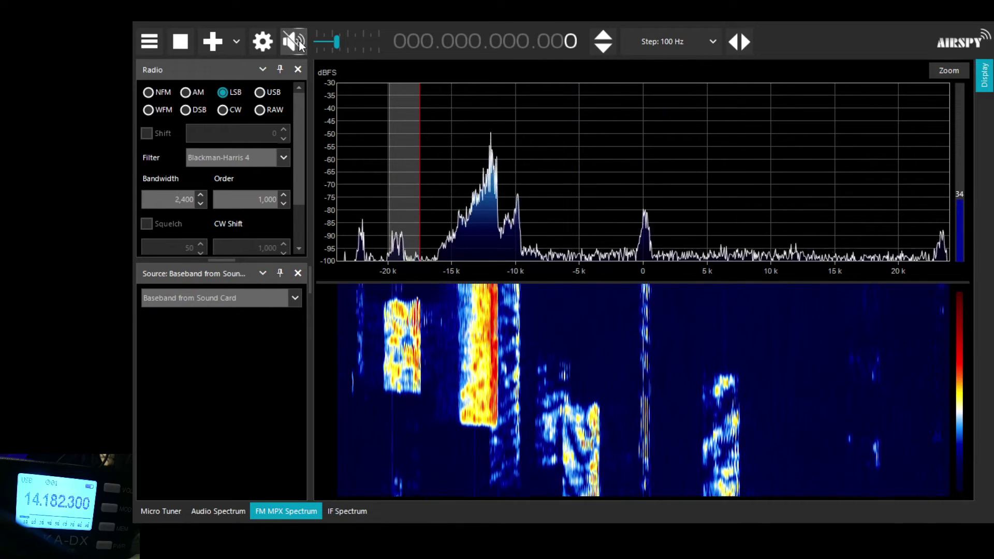
key("space")
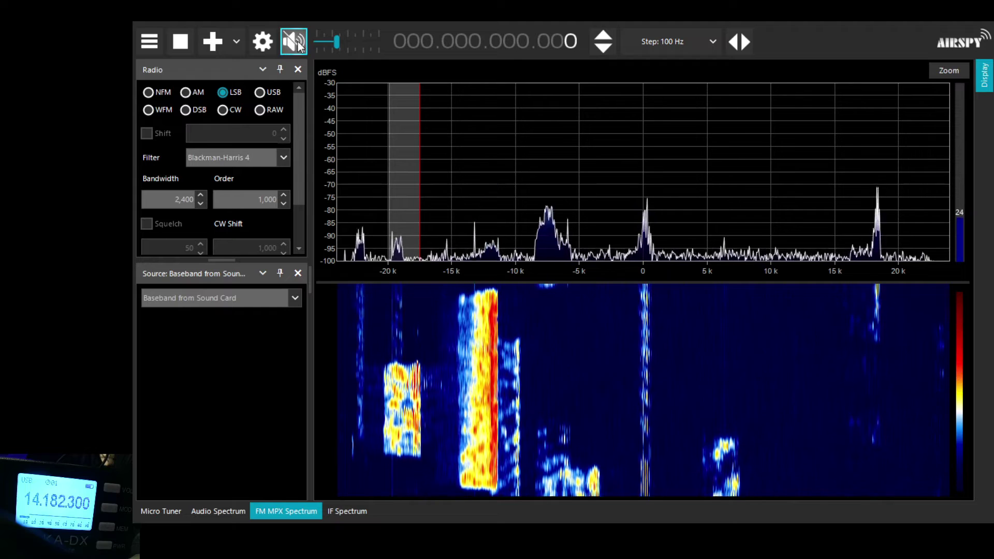
left_click(201, 195)
left_click(201, 195)
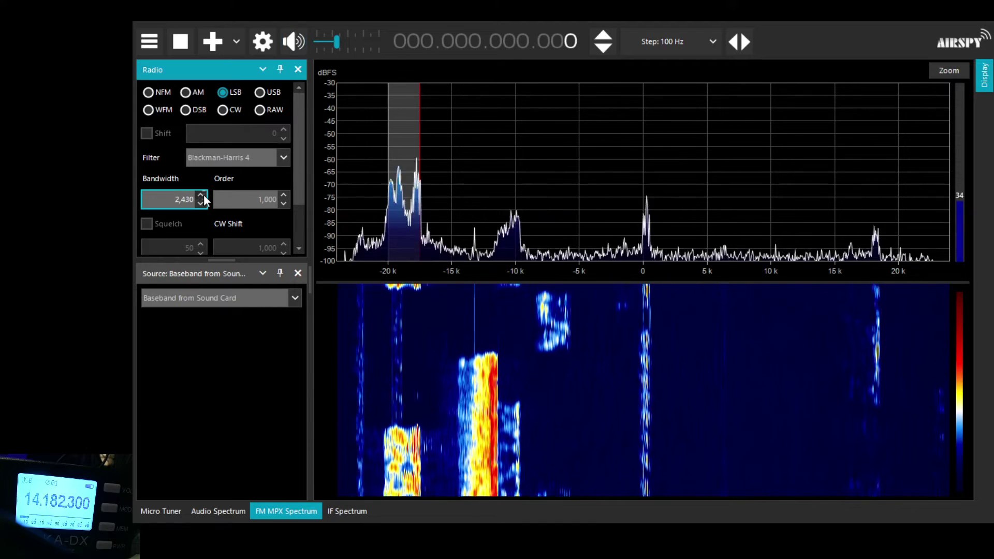
scroll(205, 200, "up", 4)
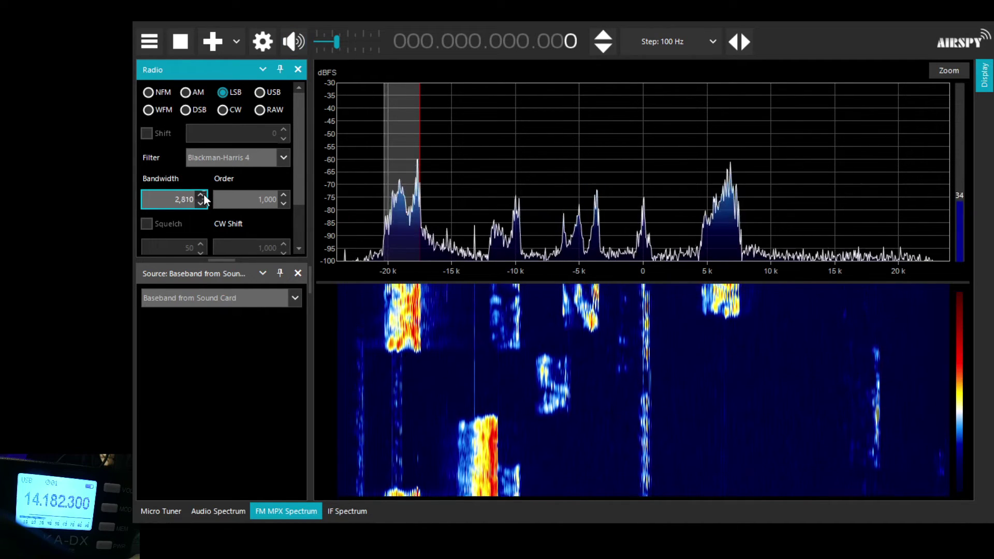
scroll(201, 200, "down", 3)
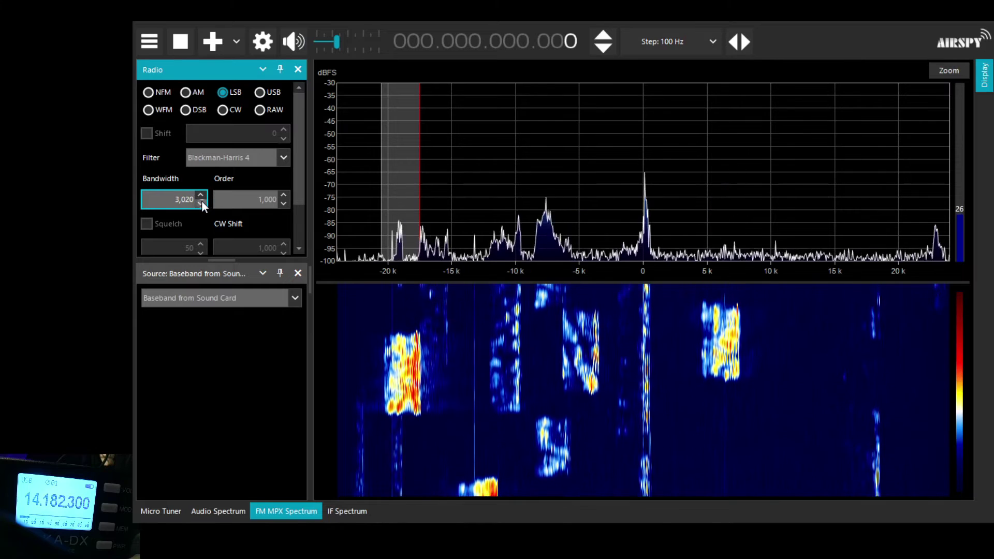
scroll(200, 204, "down", 5)
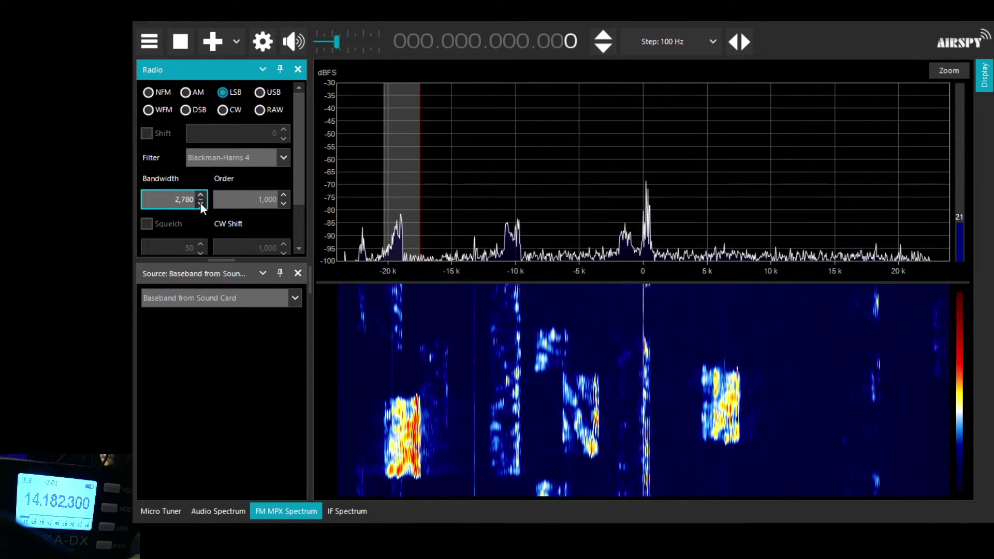
scroll(201, 203, "down", 8)
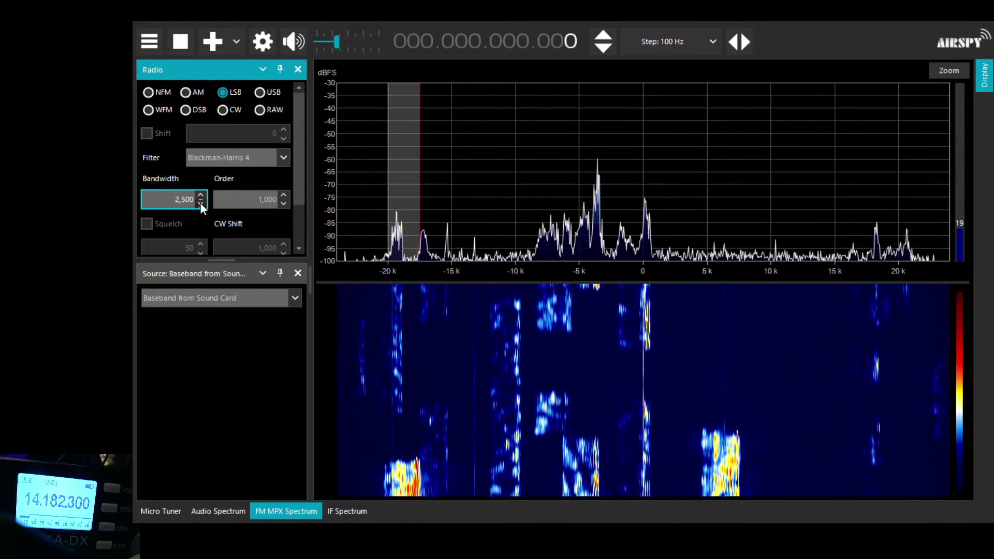
scroll(201, 204, "down", 5)
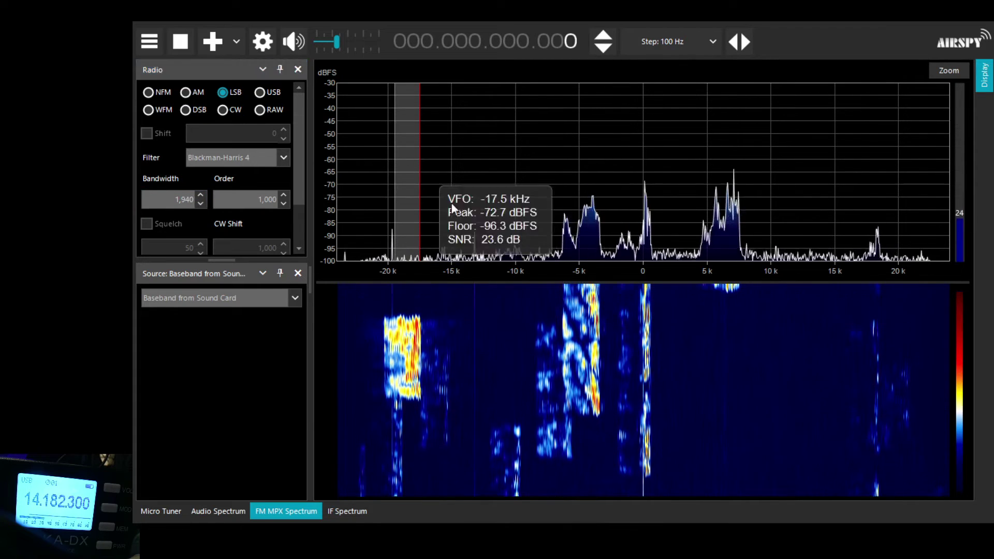
Step: Tune to the signal near 7 kHz and fine-tune to exactly 7.100 kHz
left_click(732, 250)
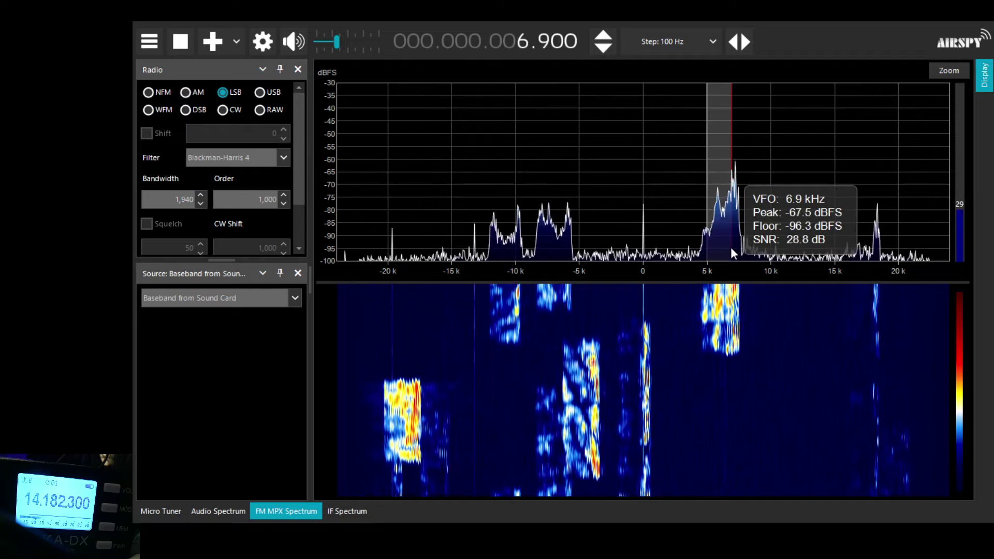
scroll(732, 250, "up", 4)
scroll(731, 252, "up", 1)
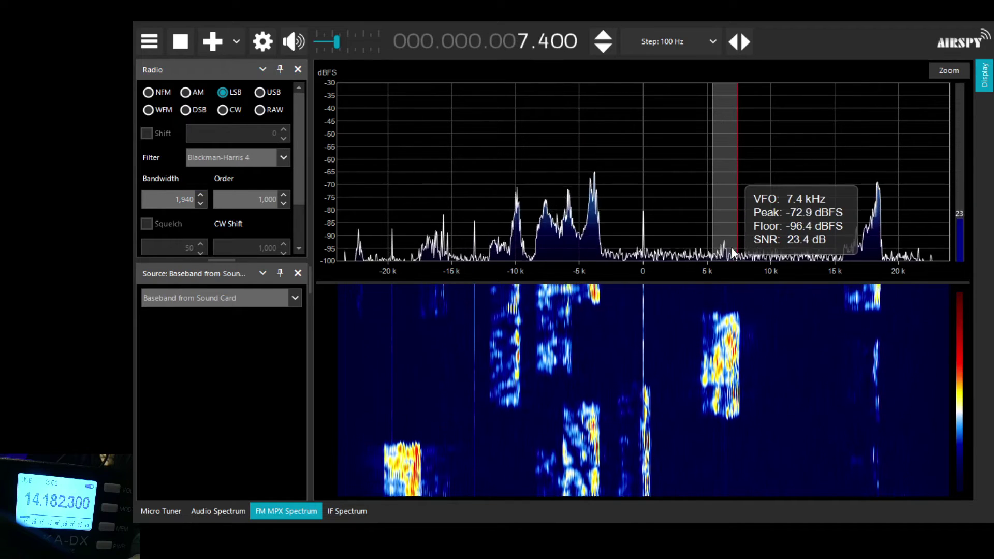
scroll(732, 252, "down", 3)
Step: Silence the audio with the mute button and show the display adjustment sliders
left_click(299, 40)
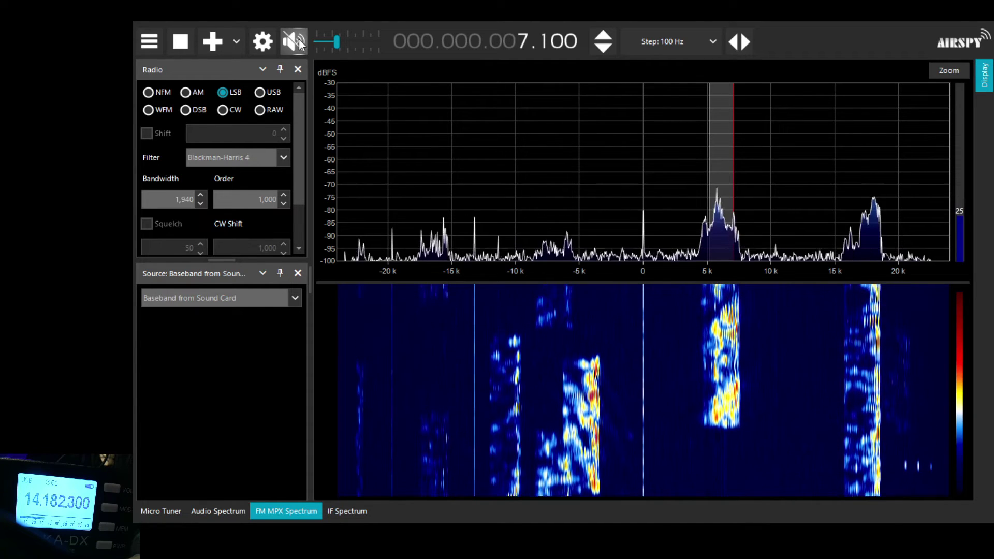
left_click(298, 43)
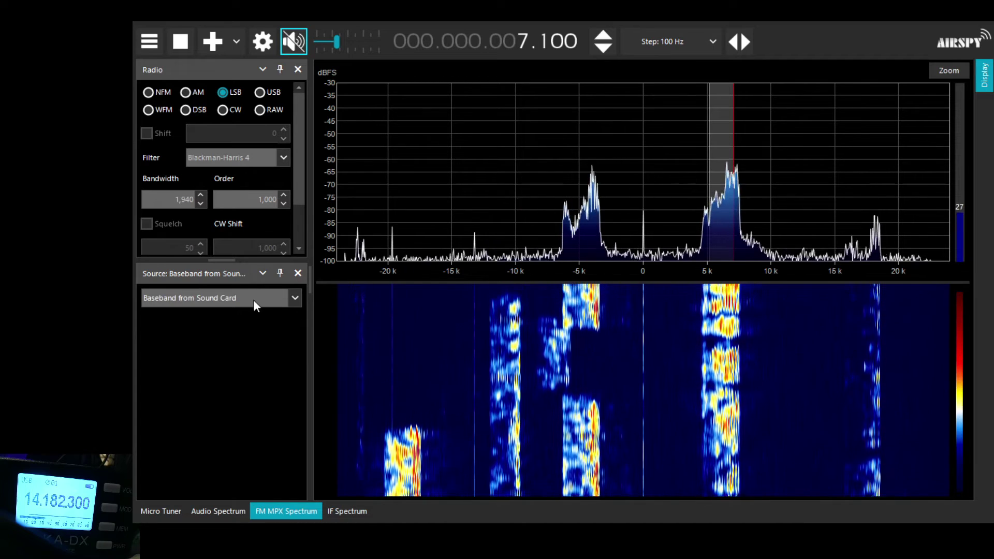
left_click(959, 72)
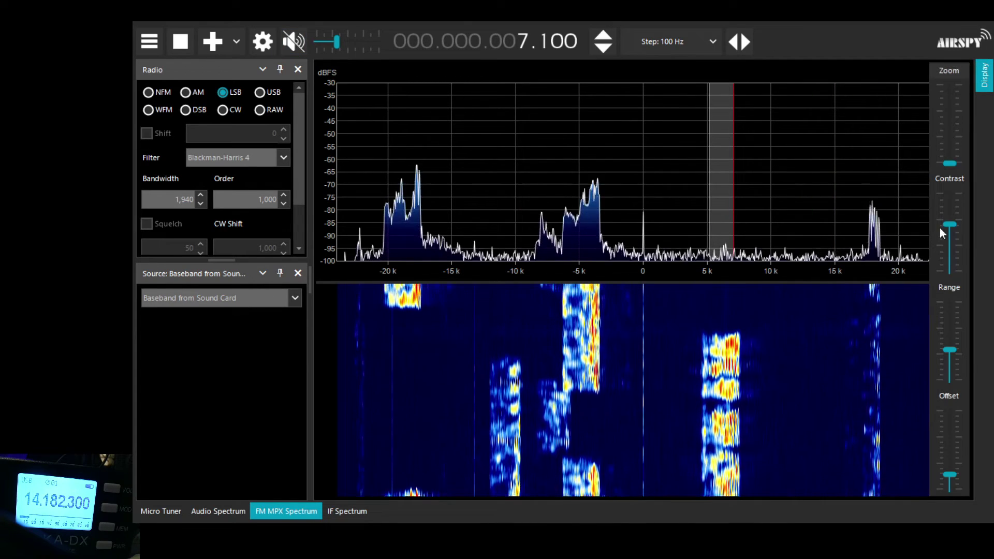
left_click_drag(953, 349, 953, 343)
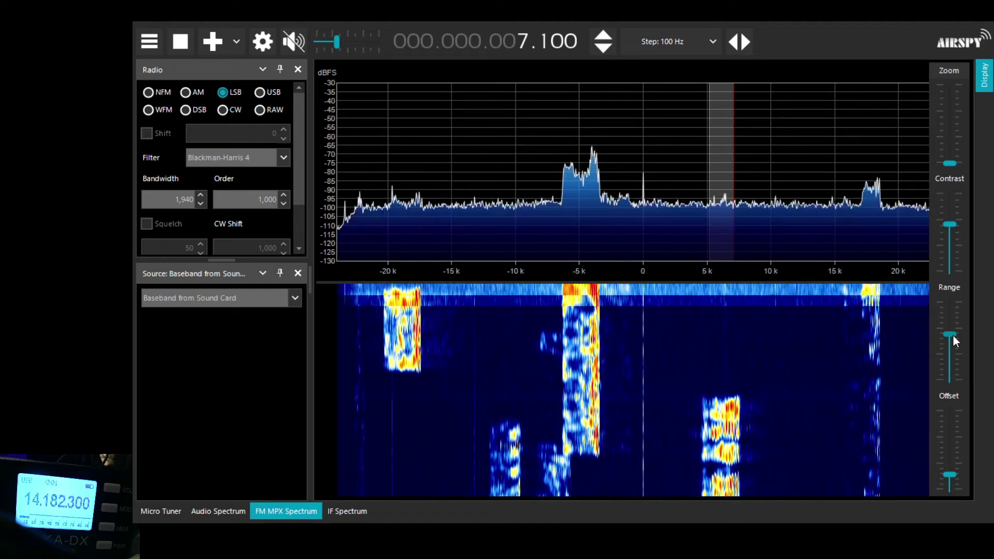
left_click_drag(955, 347, 955, 353)
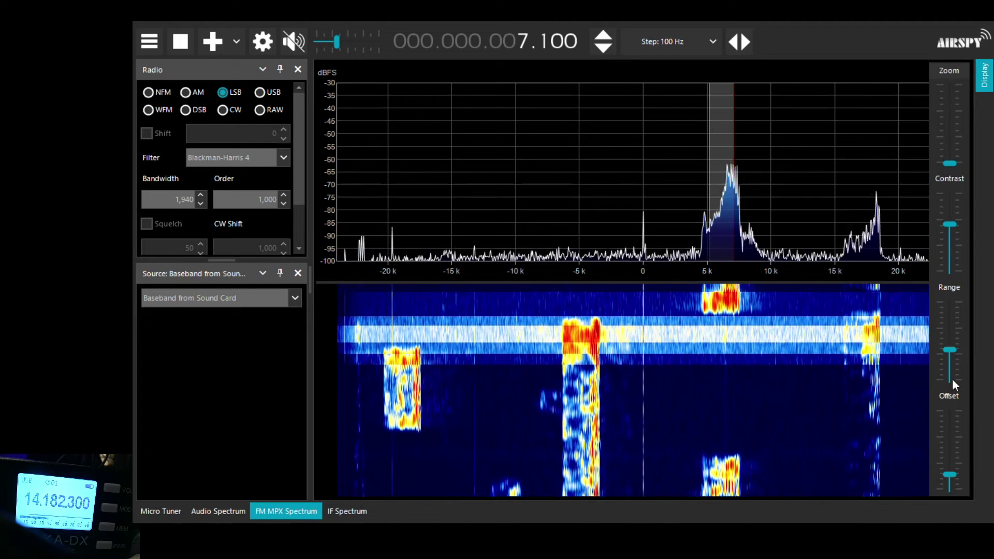
mouse_move(952, 474)
left_mouse_down()
mouse_move(950, 462)
mouse_move(952, 475)
left_mouse_up()
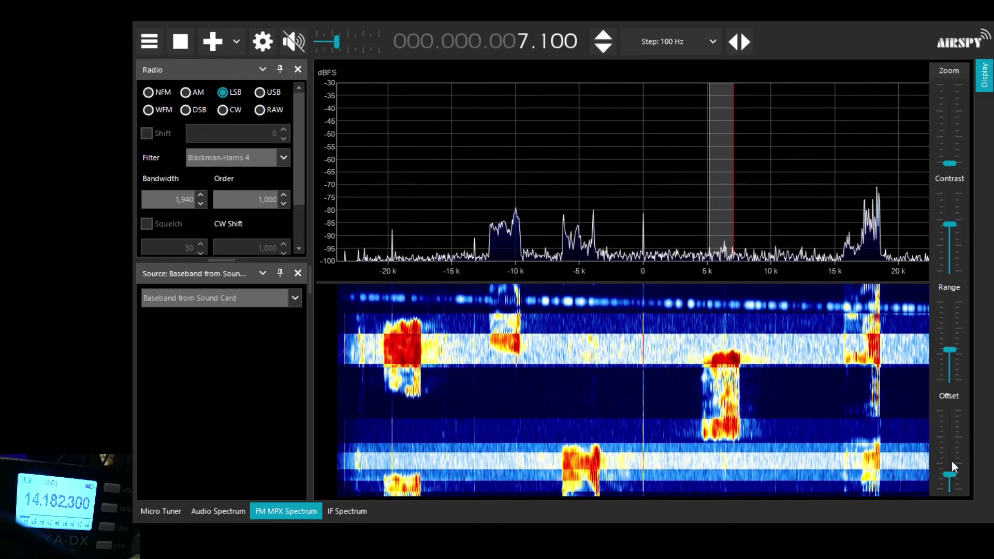